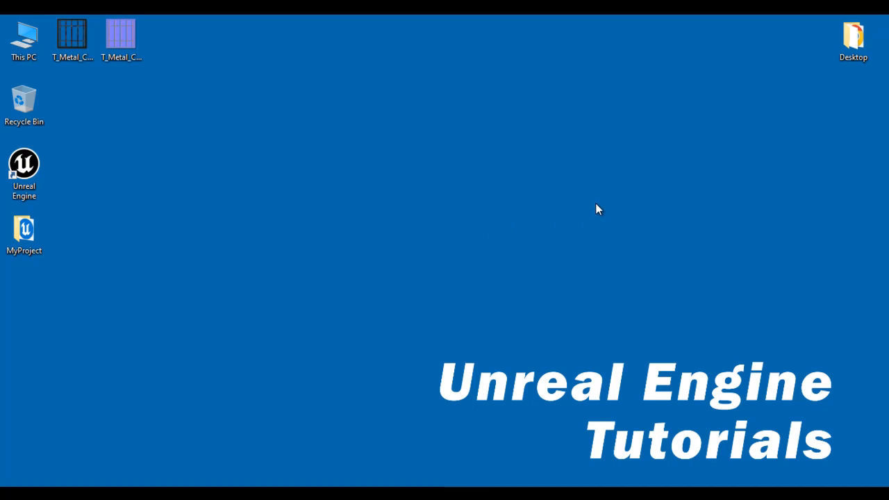
- Select the T_Metal_Cage_D and T_Metal_Cage_N texture files on the desktop
{"action": "left_click", "coordinate": [82, 37]}
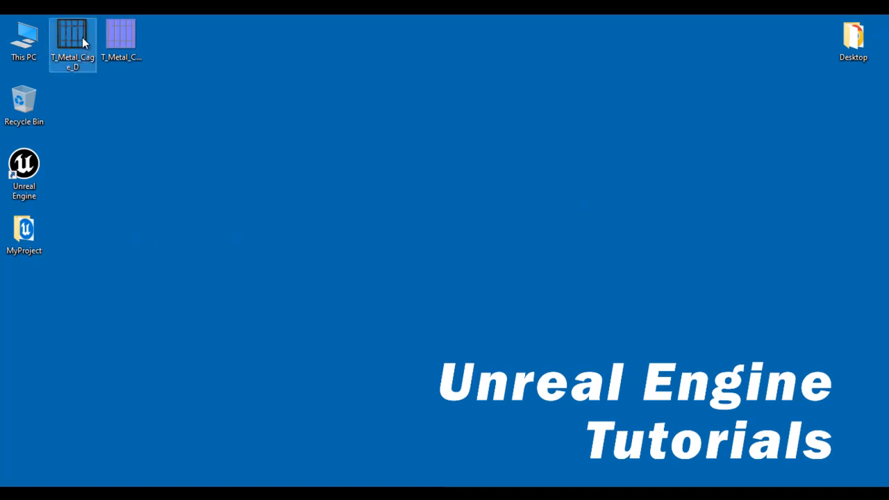
{"action": "mouse_move", "coordinate": [70, 66]}
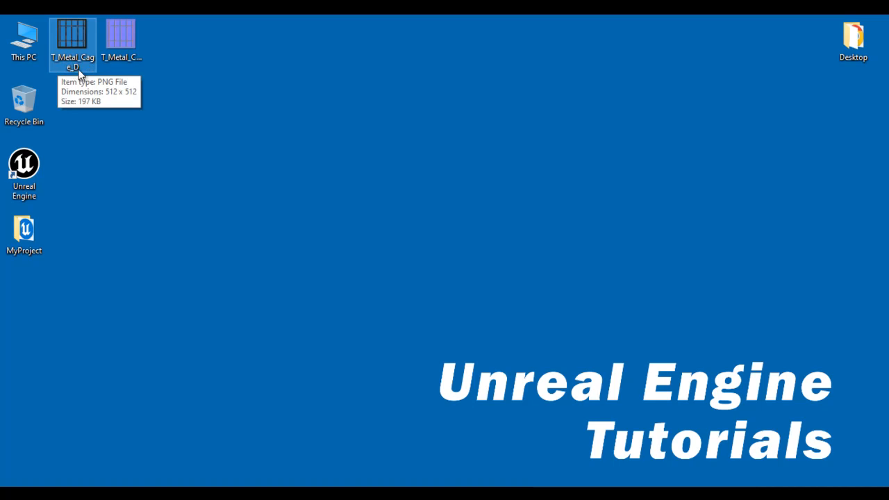
{"action": "left_click", "coordinate": [124, 45]}
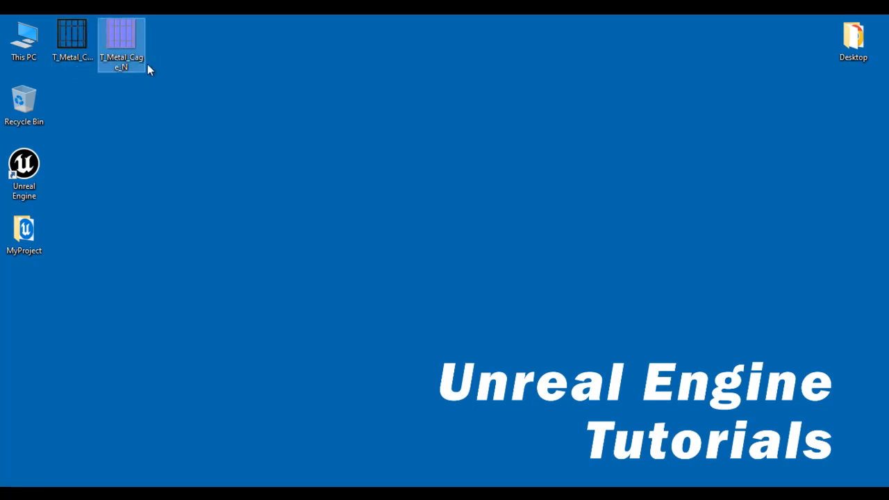
{"action": "left_click", "coordinate": [182, 126]}
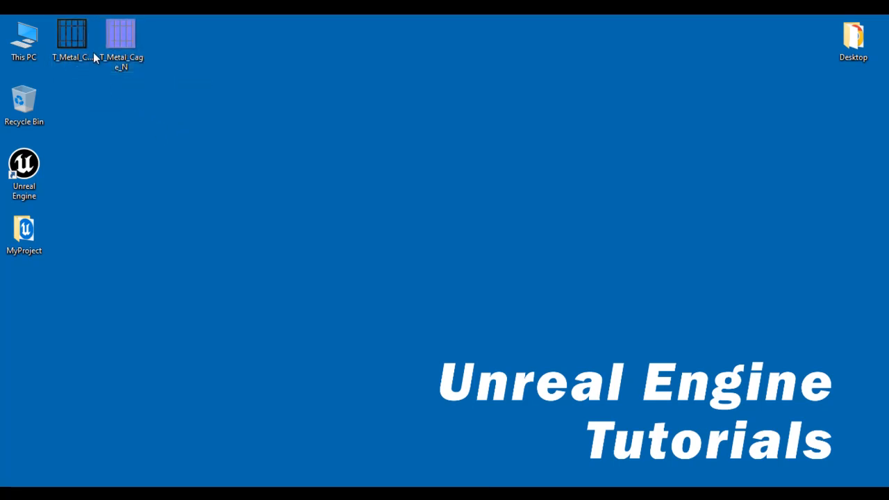
{"action": "left_click", "coordinate": [73, 32]}
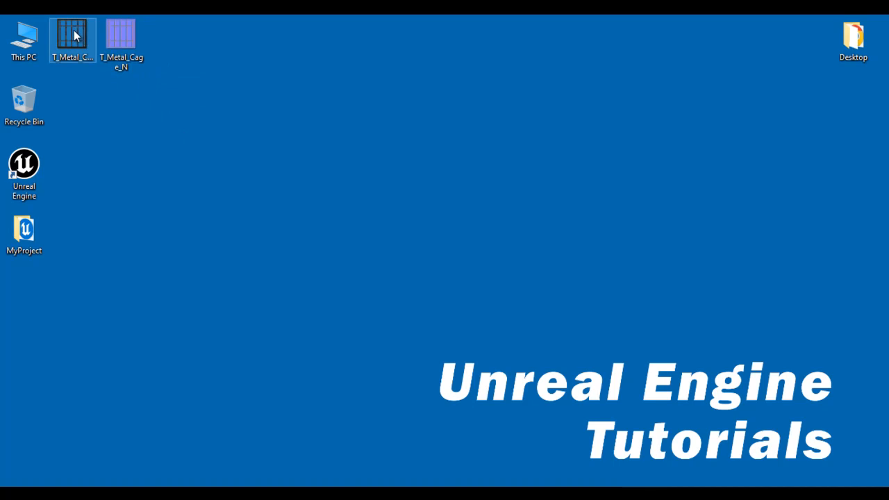
{"action": "left_click", "coordinate": [123, 31]}
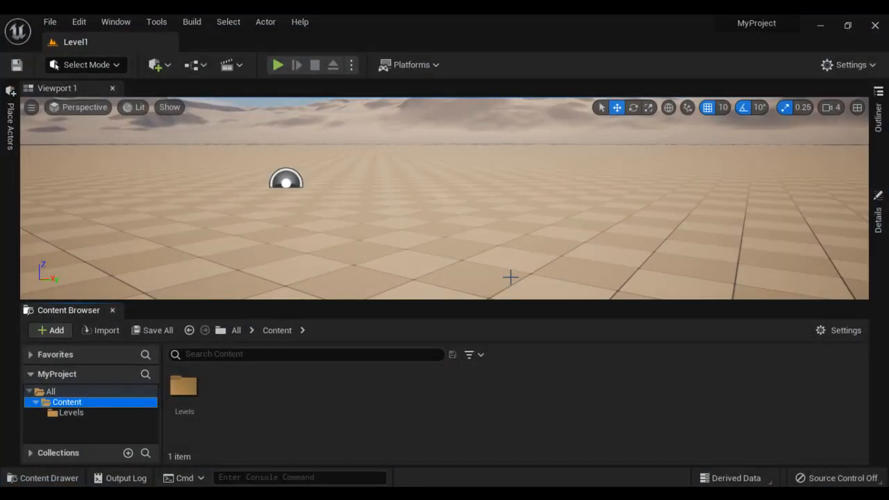
- Create a new folder named Textures under Content
{"action": "right_click", "coordinate": [67, 403]}
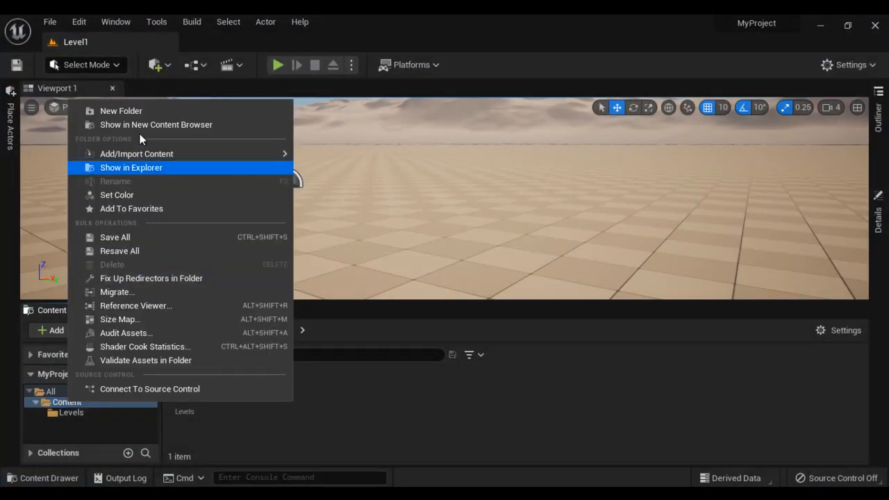
{"action": "left_click", "coordinate": [146, 112]}
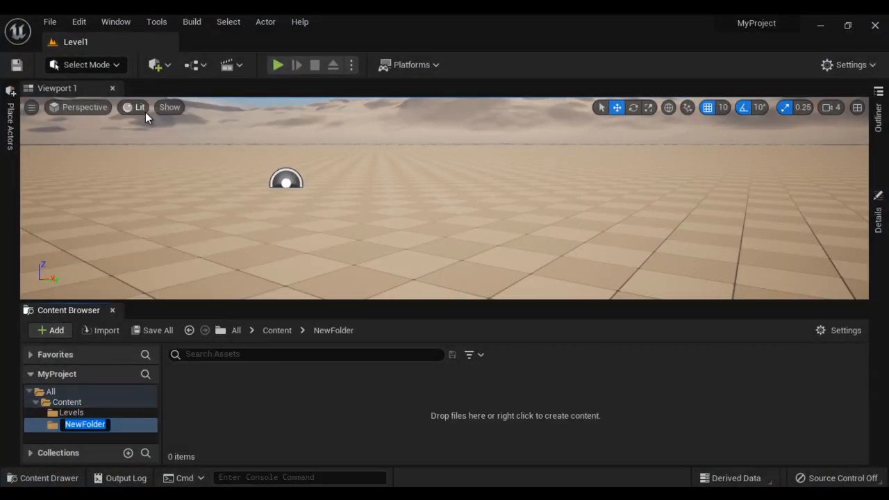
{"action": "type", "text": "Textures"}
{"action": "key", "text": "Return"}
- Import both texture PNGs into Textures, accepting T_Metal_Cage_N as a normal map
{"action": "left_click", "coordinate": [821, 25]}
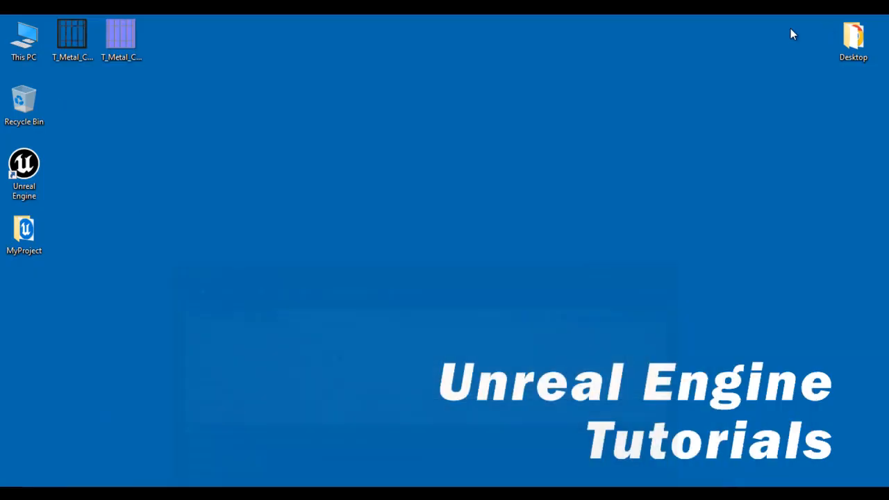
{"action": "left_click", "coordinate": [78, 43]}
{"action": "left_click", "coordinate": [126, 64], "text": "ctrl"}
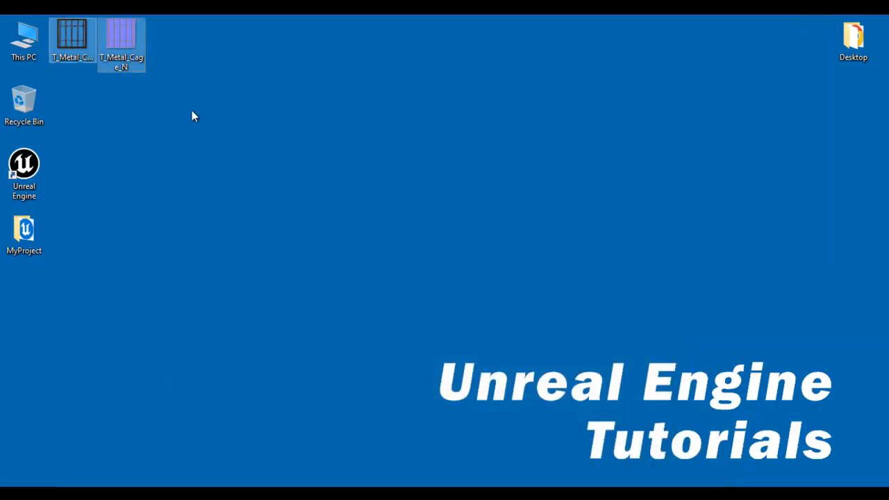
{"action": "left_click_drag", "start_coordinate": [118, 38], "coordinate": [91, 424]}
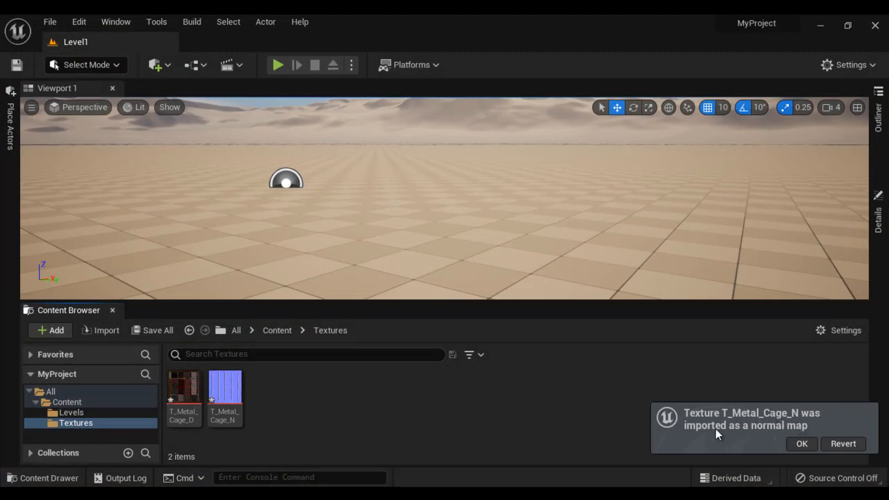
{"action": "left_click", "coordinate": [801, 444]}
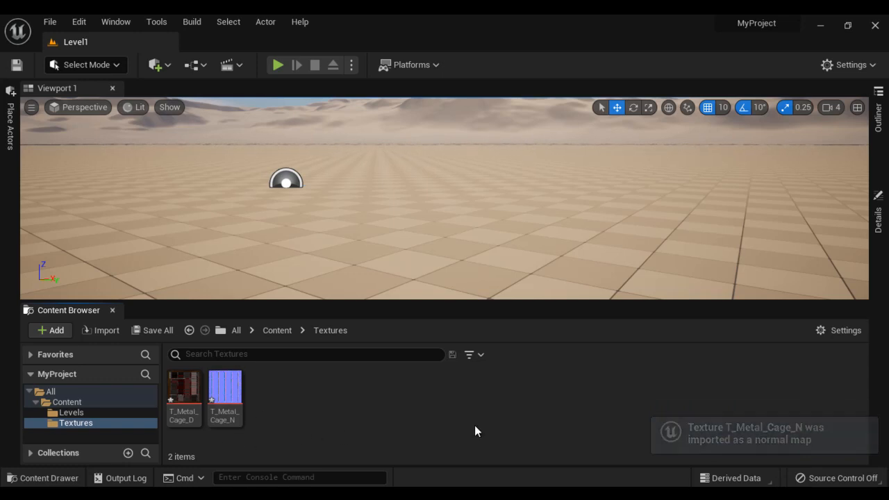
- Create a new folder named Materials under Content
{"action": "right_click", "coordinate": [73, 404]}
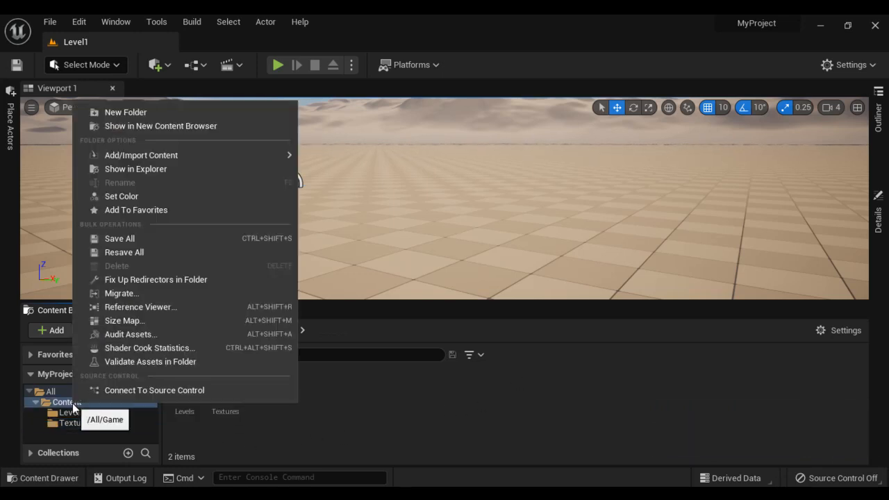
{"action": "left_click", "coordinate": [158, 112]}
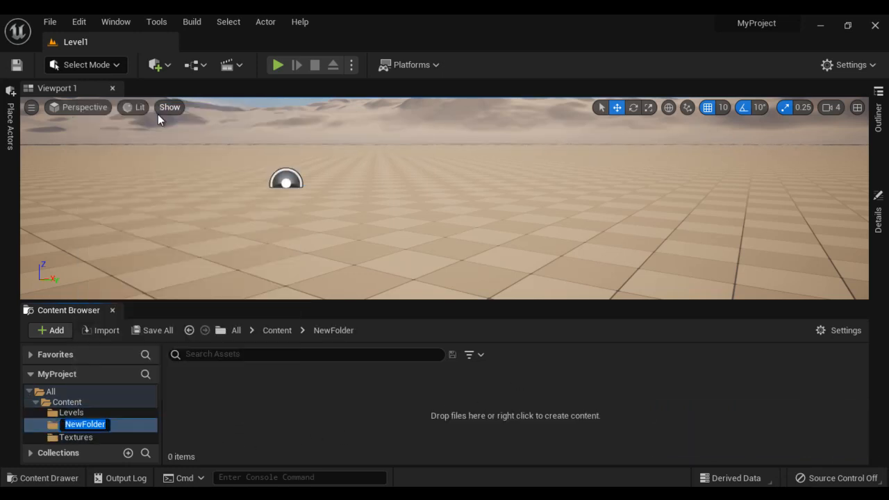
{"action": "type", "text": "Materials"}
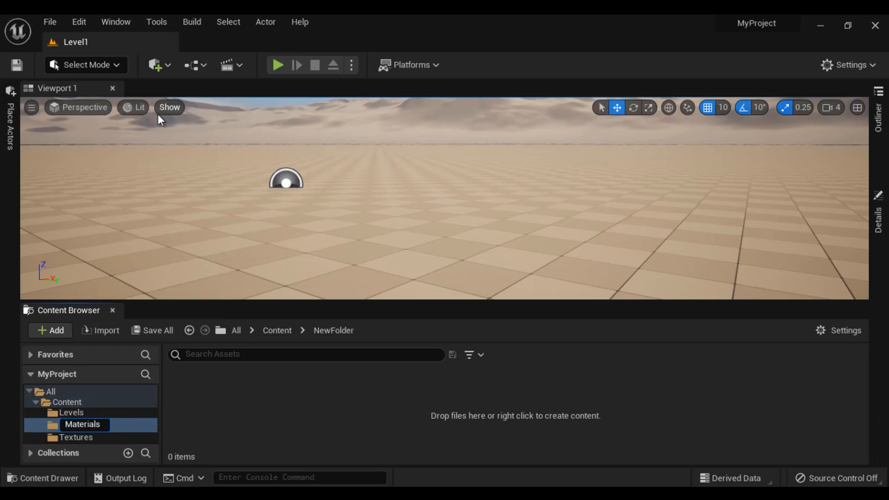
{"action": "key", "text": "Return"}
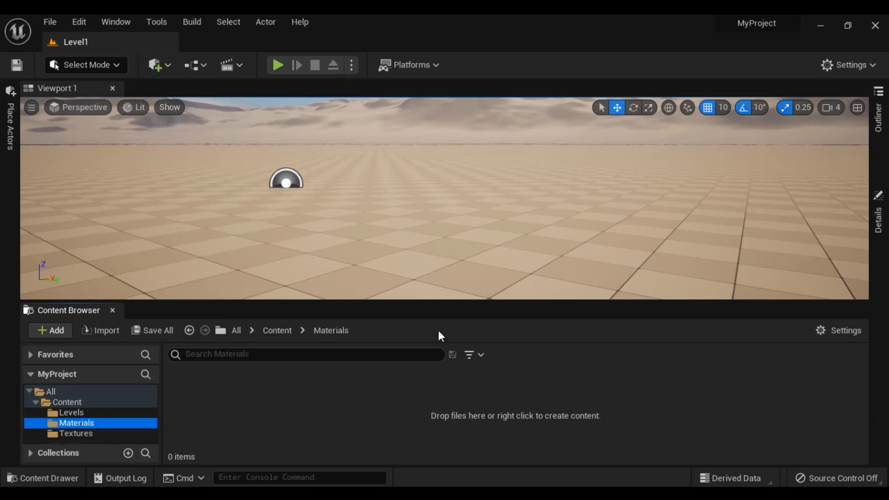
- Create a material named M_Metal_Cage in Materials and open it in the Material Editor
{"action": "left_click", "coordinate": [213, 416]}
{"action": "right_click", "coordinate": [212, 417]}
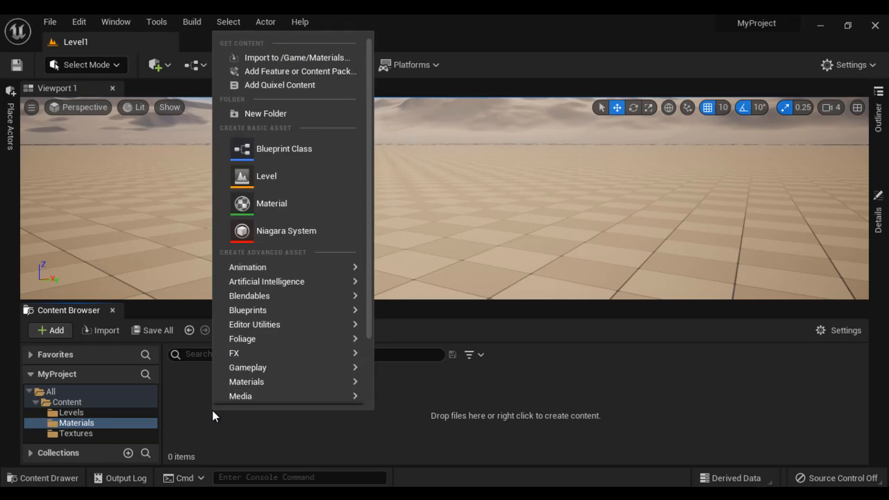
{"action": "left_click", "coordinate": [289, 206]}
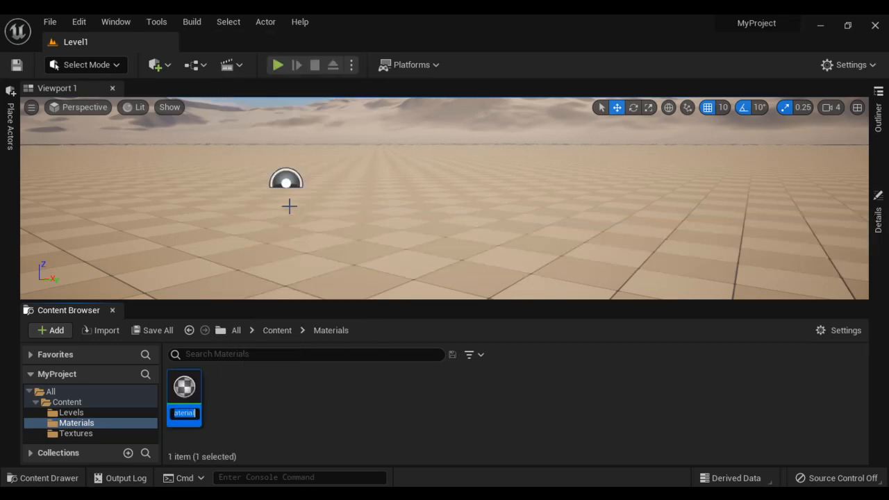
{"action": "type", "text": "M"}
{"action": "type", "text": "_Metal_"}
{"action": "type", "text": "Cage"}
{"action": "key", "text": "Return"}
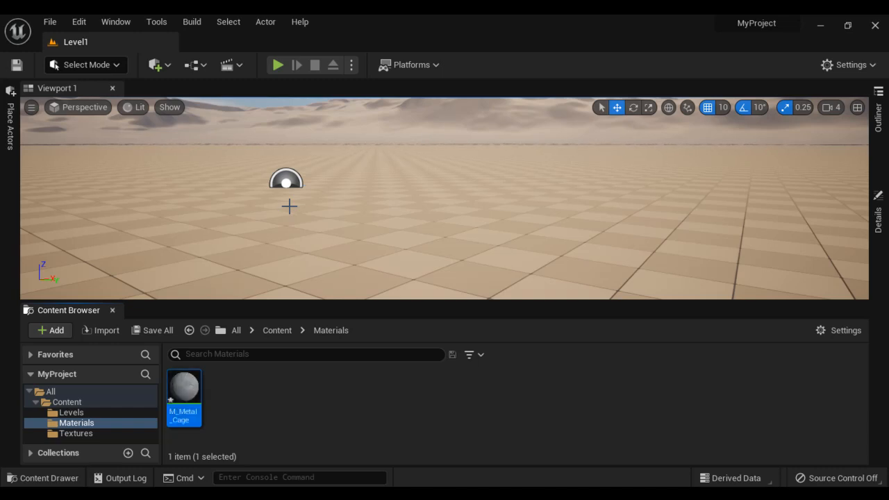
{"action": "double_click", "coordinate": [184, 393]}
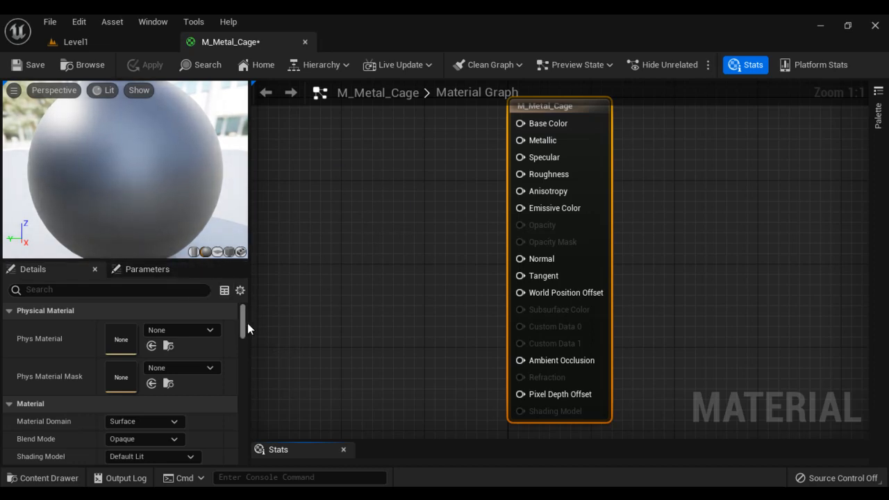
- Change the M_Metal_Cage Blend Mode from Opaque to Masked in the Details panel
{"action": "scroll", "coordinate": [246, 332], "scroll_direction": "down", "scroll_amount": 3}
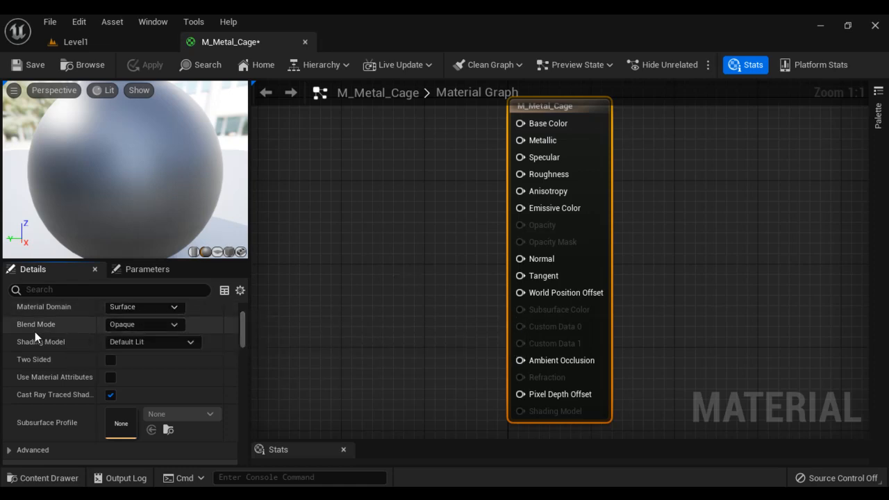
{"action": "left_click", "coordinate": [156, 325]}
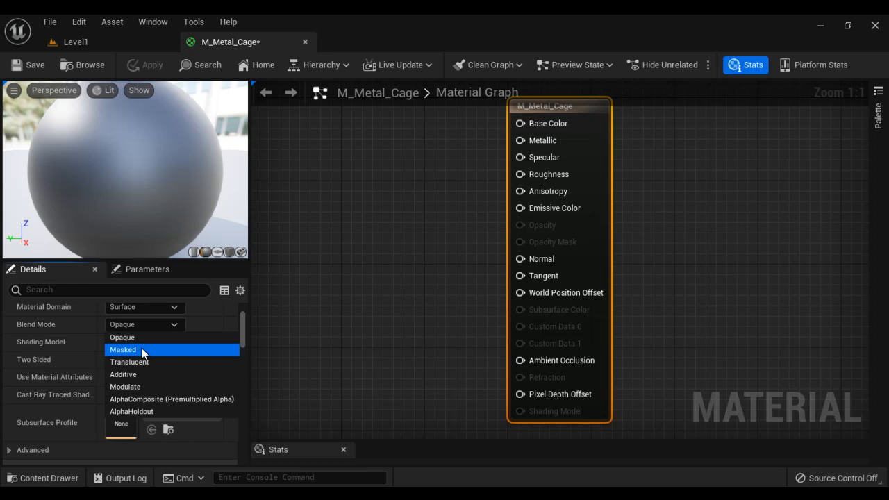
{"action": "left_click", "coordinate": [142, 352]}
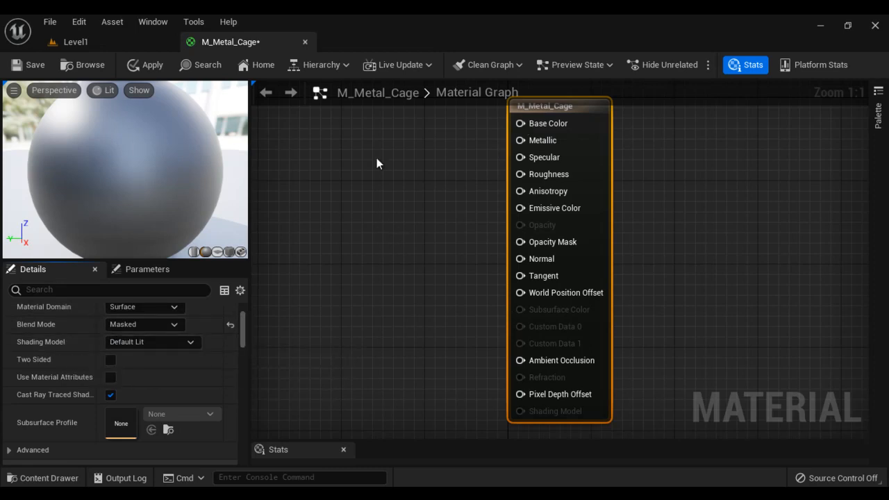
- Add a Texture Sample using T_Metal_Cage_D and wire its RGB to Base Color
{"action": "right_click", "coordinate": [327, 146]}
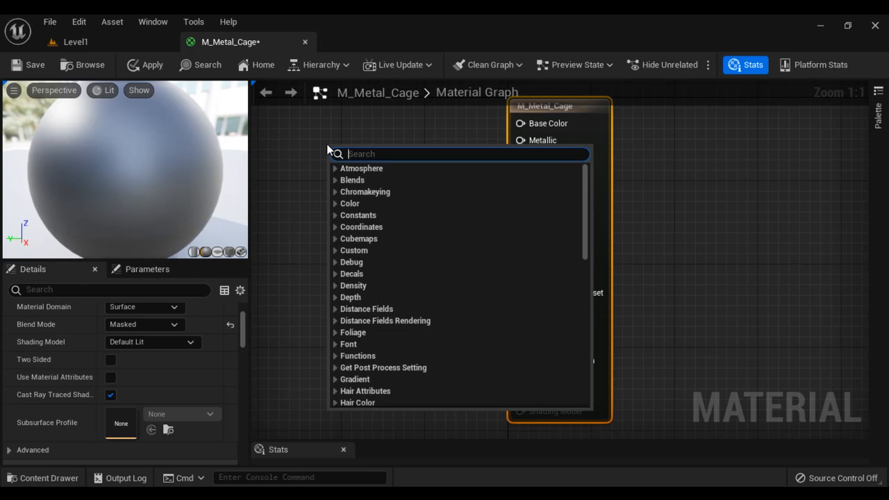
{"action": "type", "text": "Textur"}
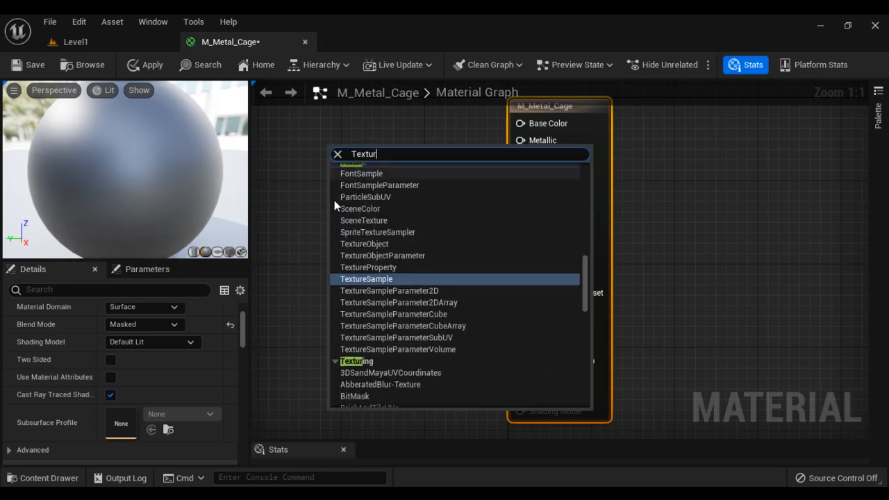
{"action": "left_click", "coordinate": [378, 279]}
{"action": "left_click", "coordinate": [210, 367]}
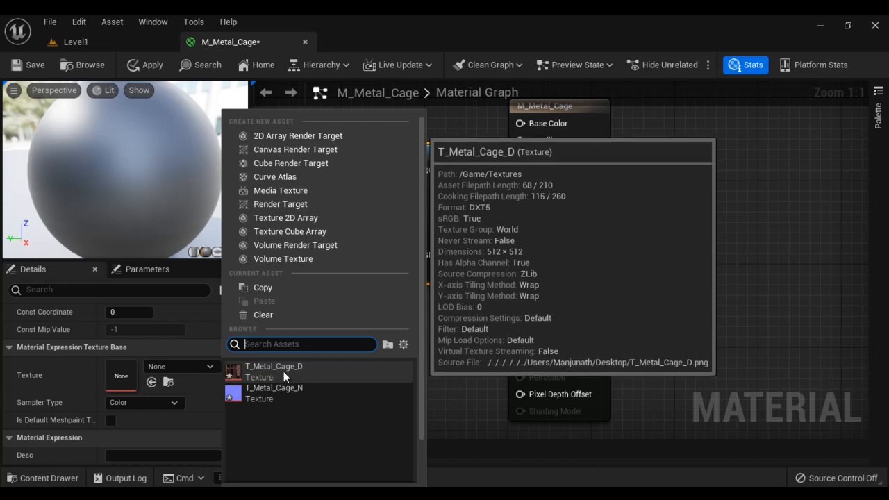
{"action": "left_click", "coordinate": [305, 372]}
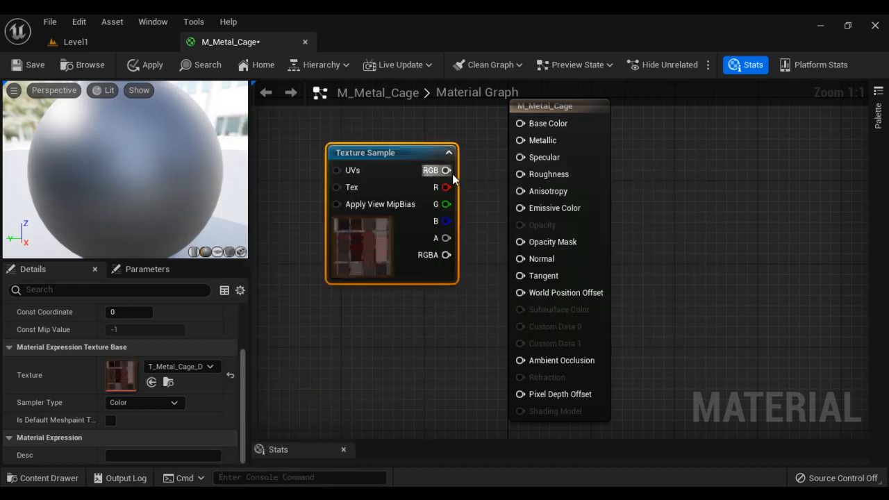
{"action": "left_click_drag", "start_coordinate": [447, 170], "coordinate": [521, 124]}
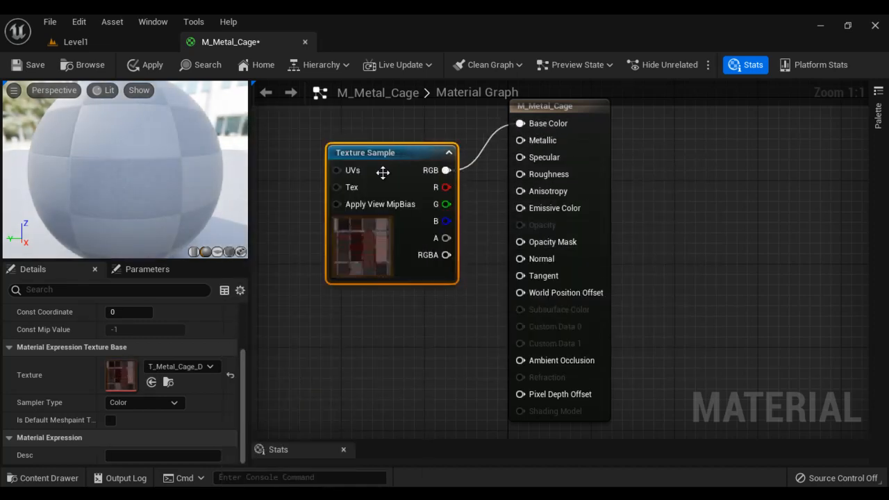
{"action": "left_click_drag", "start_coordinate": [394, 153], "coordinate": [368, 128]}
- Wire the texture's alpha to Opacity Mask and preview the cage on a cube
{"action": "scroll", "coordinate": [184, 166], "scroll_direction": "down", "scroll_amount": 3}
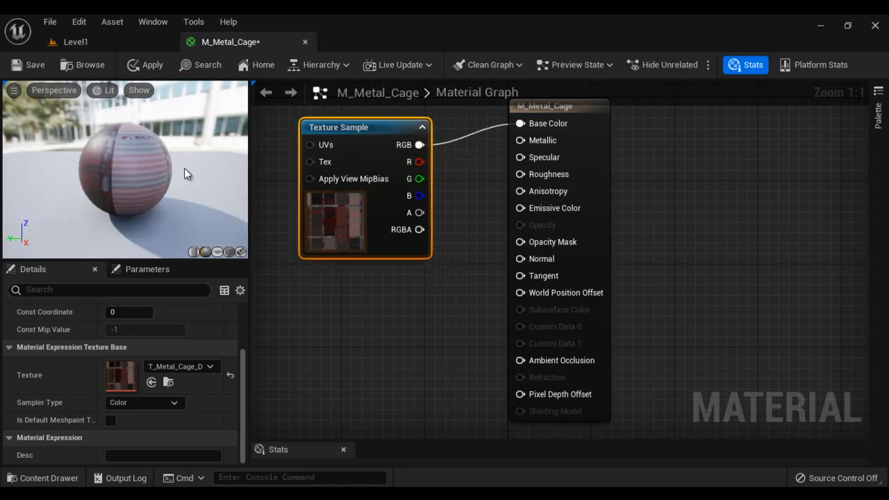
{"action": "left_click_drag", "start_coordinate": [184, 168], "coordinate": [134, 167]}
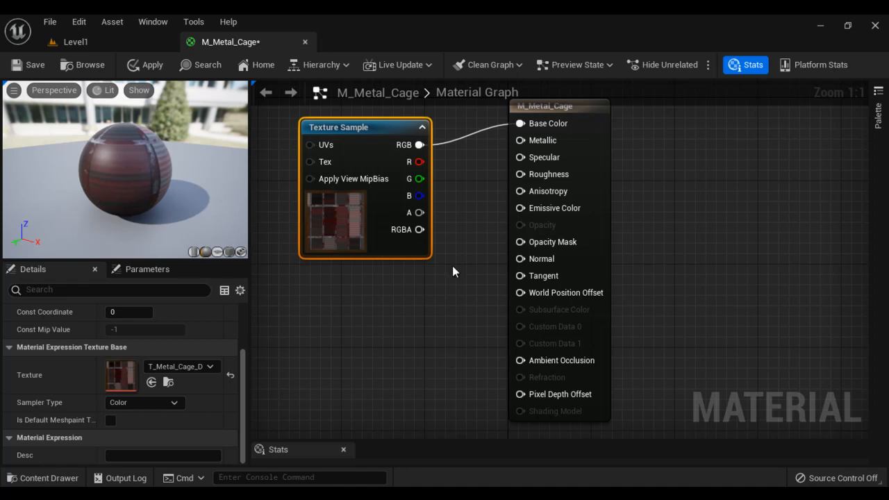
{"action": "left_click_drag", "start_coordinate": [417, 212], "coordinate": [550, 243]}
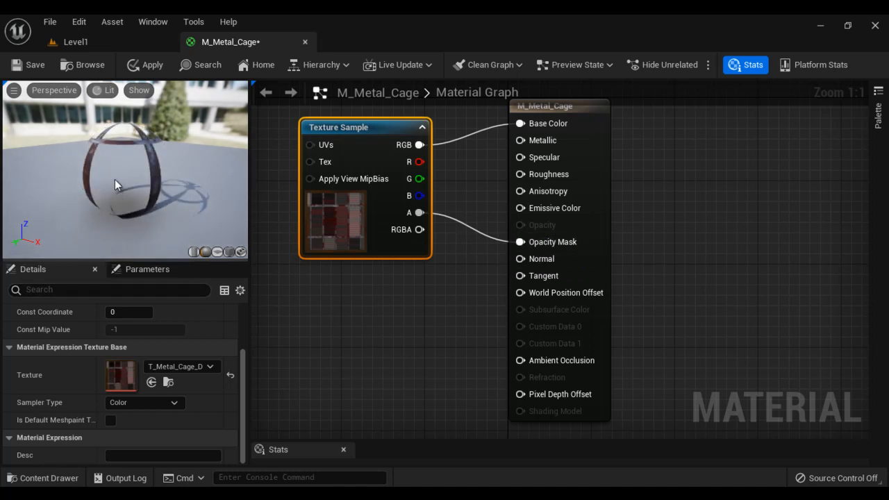
{"action": "left_click_drag", "start_coordinate": [114, 179], "coordinate": [225, 183]}
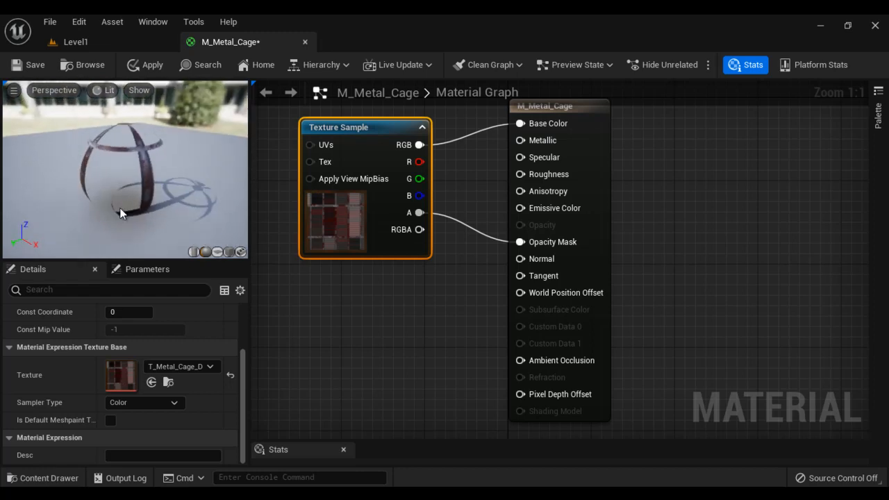
{"action": "left_click", "coordinate": [229, 252]}
{"action": "mouse_move", "coordinate": [147, 204]}
{"action": "left_mouse_down"}
{"action": "mouse_move", "coordinate": [158, 173]}
{"action": "mouse_move", "coordinate": [179, 196]}
{"action": "mouse_move", "coordinate": [151, 210]}
{"action": "left_mouse_up"}
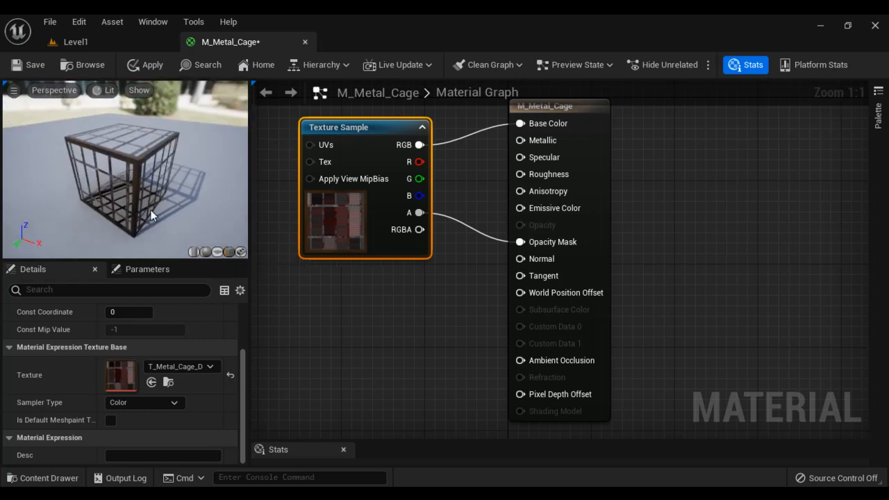
- Enable Two Sided on the main material node and check the cage cube from above
{"action": "left_click", "coordinate": [592, 111]}
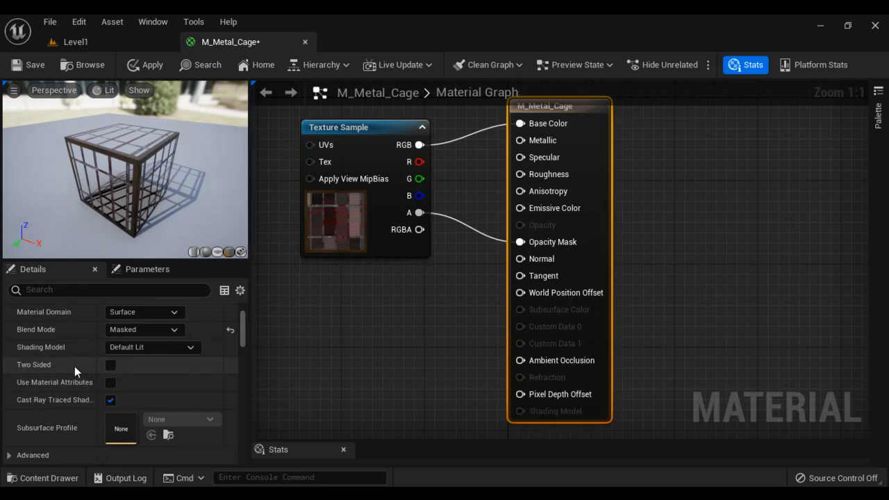
{"action": "left_click", "coordinate": [112, 365]}
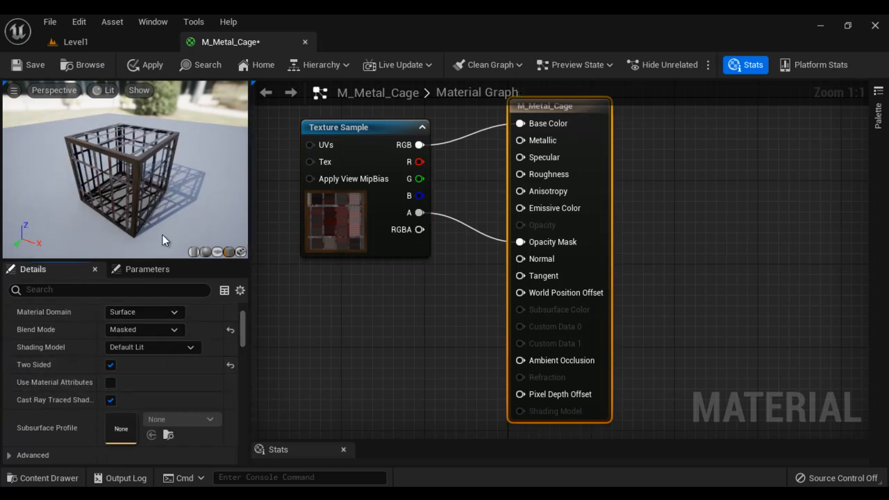
{"action": "mouse_move", "coordinate": [161, 229]}
{"action": "left_mouse_down"}
{"action": "mouse_move", "coordinate": [132, 193]}
{"action": "mouse_move", "coordinate": [54, 210]}
{"action": "mouse_move", "coordinate": [234, 201]}
{"action": "mouse_move", "coordinate": [152, 217]}
{"action": "left_mouse_up"}
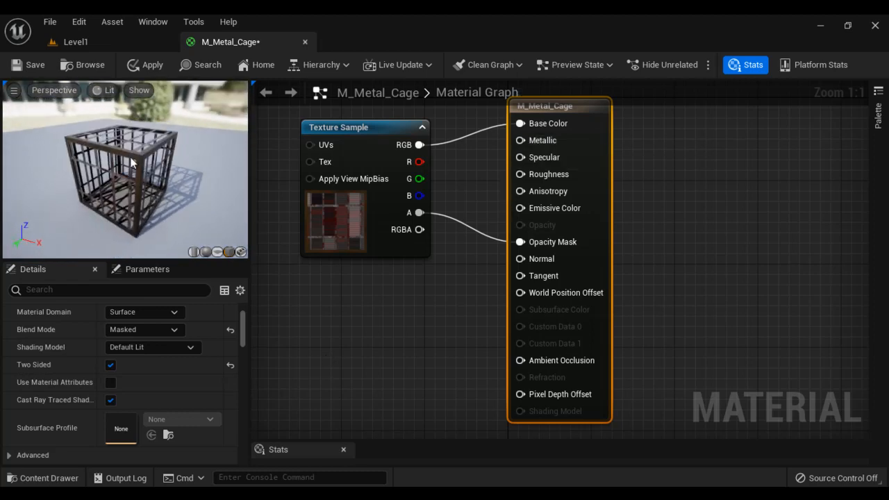
{"action": "scroll", "coordinate": [135, 162], "scroll_direction": "up", "scroll_amount": 3}
{"action": "left_click_drag", "start_coordinate": [162, 184], "coordinate": [142, 205]}
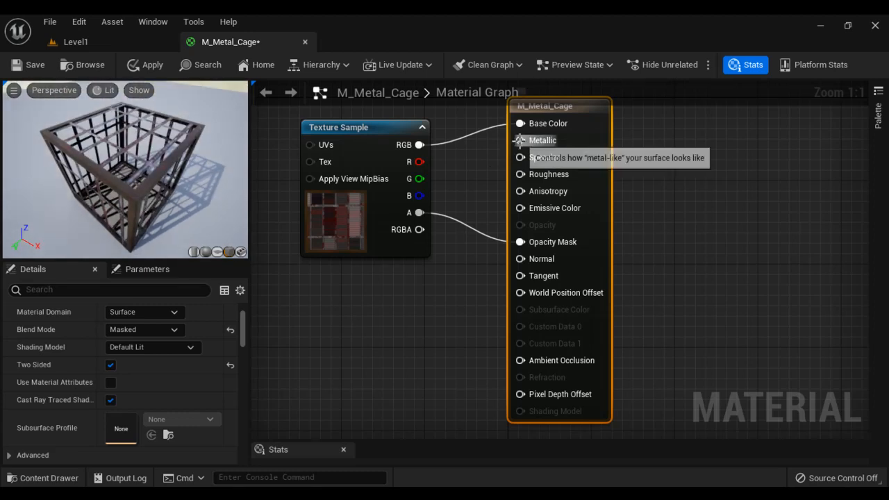
{"action": "left_click_drag", "start_coordinate": [520, 140], "coordinate": [369, 286]}
- Add a Constant node wired to Metallic and set its value to 1
{"action": "type", "text": "const"}
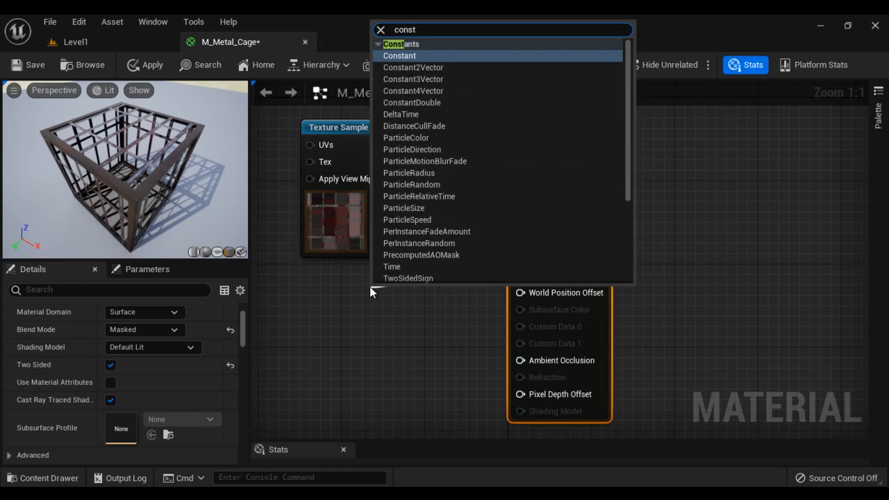
{"action": "left_click", "coordinate": [400, 57]}
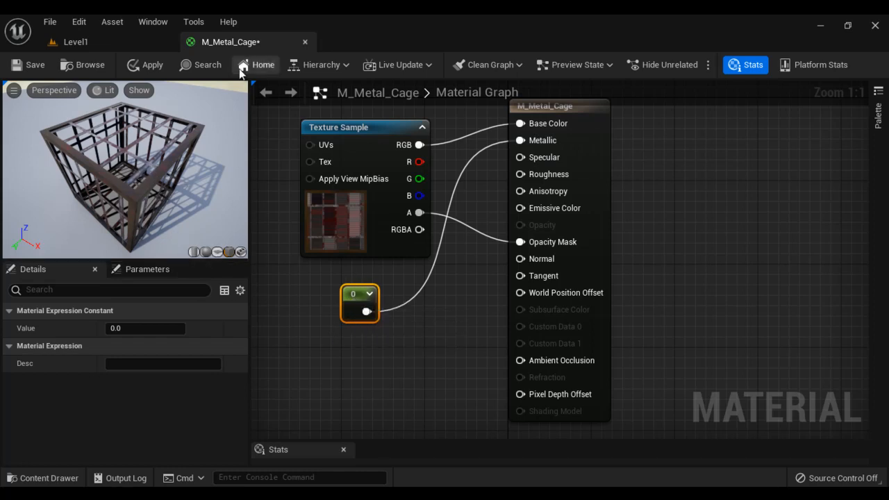
{"action": "left_click", "coordinate": [158, 328]}
{"action": "type", "text": "1"}
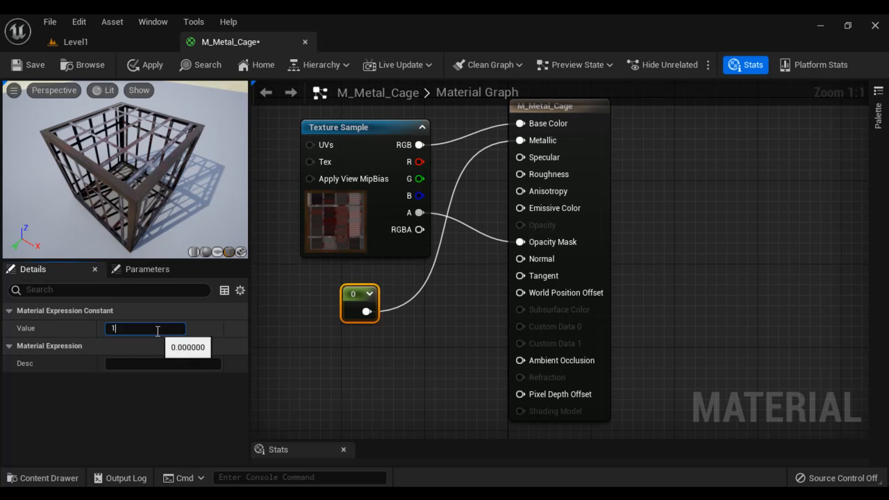
{"action": "key", "text": "Return"}
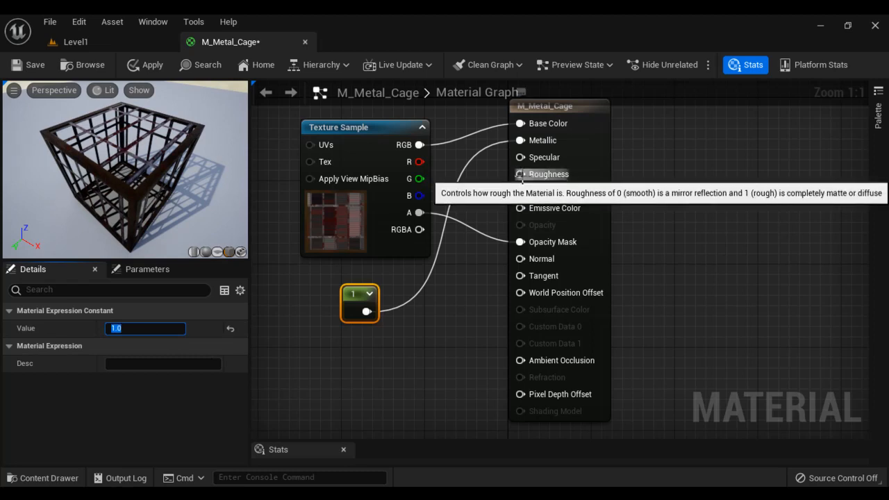
- Add a Constant wired to Roughness beside the Metallic constant and set it to 0.7
{"action": "left_click_drag", "start_coordinate": [520, 174], "coordinate": [373, 357]}
{"action": "type", "text": "cons"}
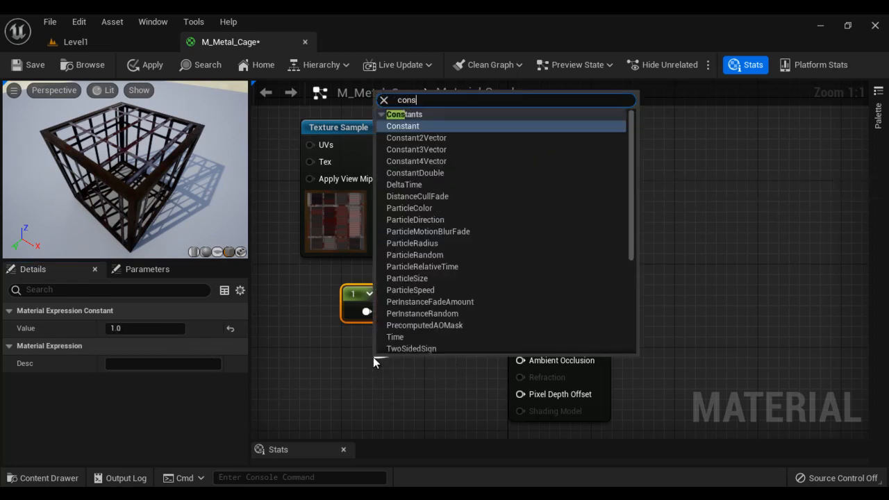
{"action": "left_click", "coordinate": [405, 129]}
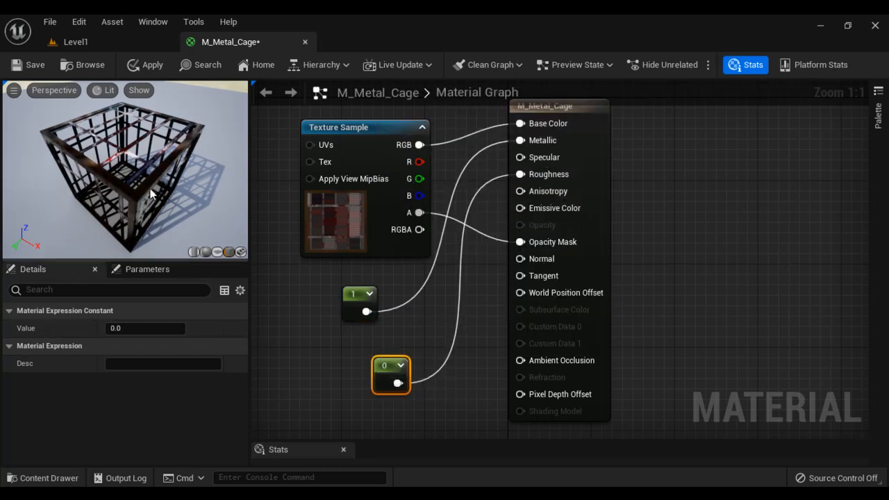
{"action": "left_click_drag", "start_coordinate": [151, 194], "coordinate": [202, 206]}
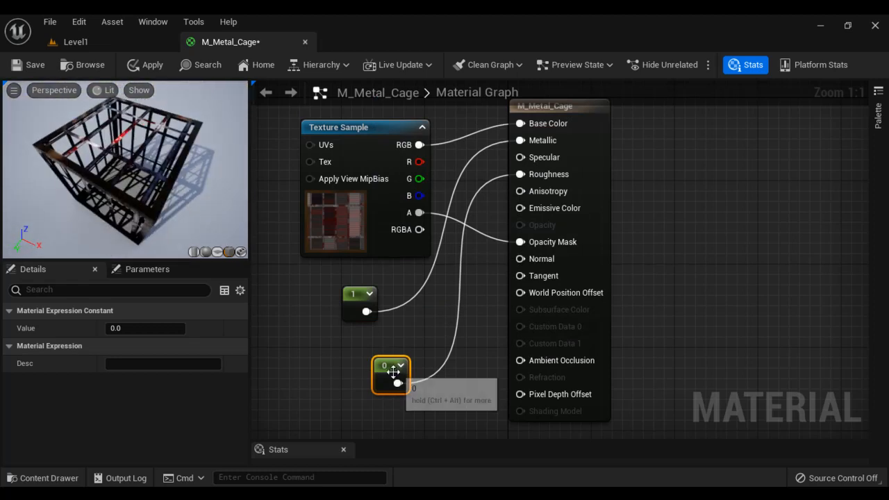
{"action": "left_click_drag", "start_coordinate": [393, 373], "coordinate": [362, 353]}
{"action": "left_click", "coordinate": [166, 330]}
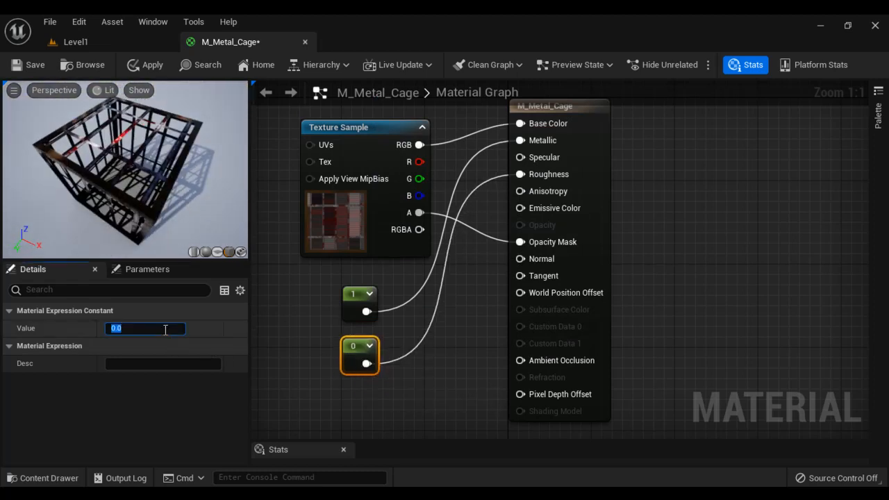
{"action": "type", "text": "0.7"}
{"action": "key", "text": "Return"}
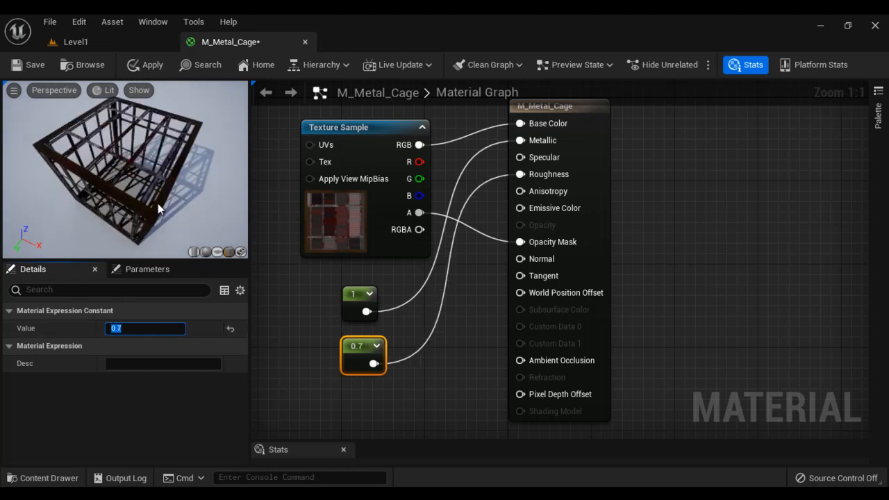
{"action": "left_click_drag", "start_coordinate": [158, 204], "coordinate": [150, 200]}
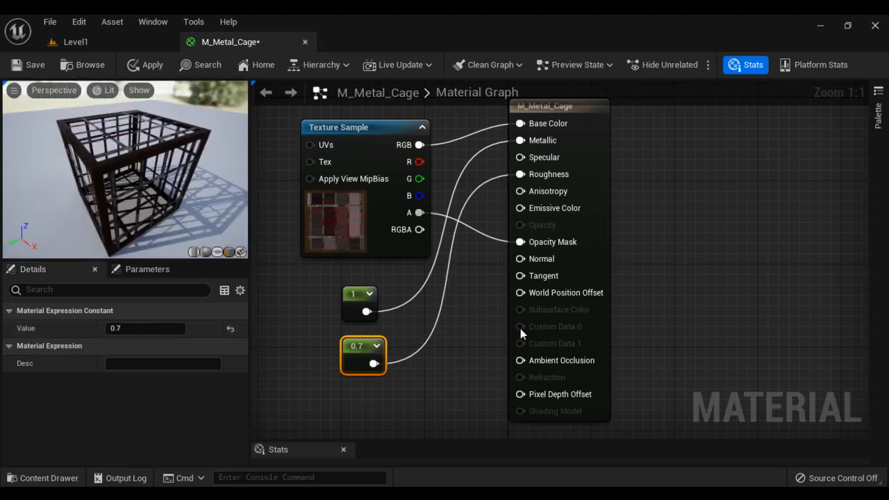
{"action": "right_click_drag", "start_coordinate": [461, 371], "coordinate": [451, 298]}
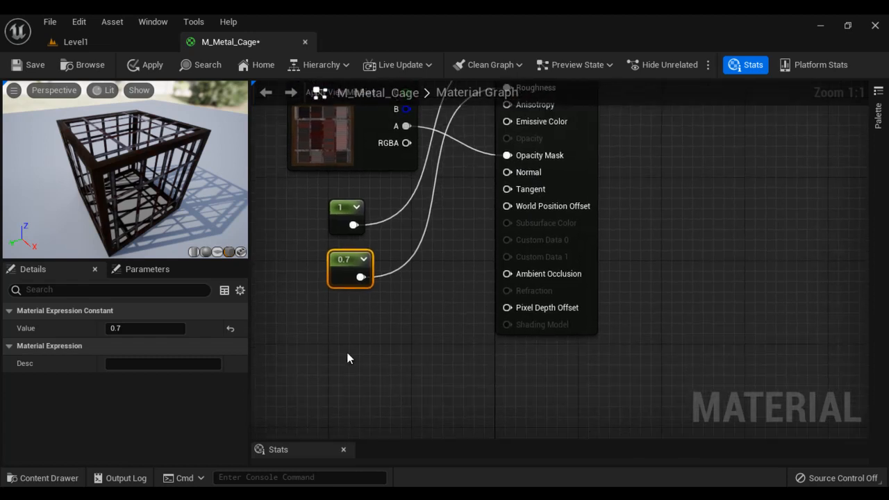
- Add a Texture Sample using T_Metal_Cage_N and wire its RGB to Normal
{"action": "right_click", "coordinate": [326, 333]}
{"action": "type", "text": "Te"}
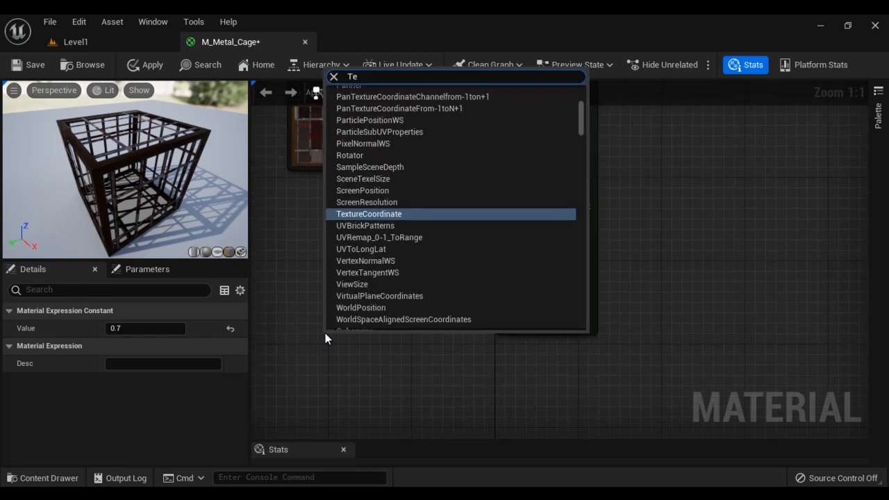
{"action": "type", "text": "xt"}
{"action": "key", "text": "Return"}
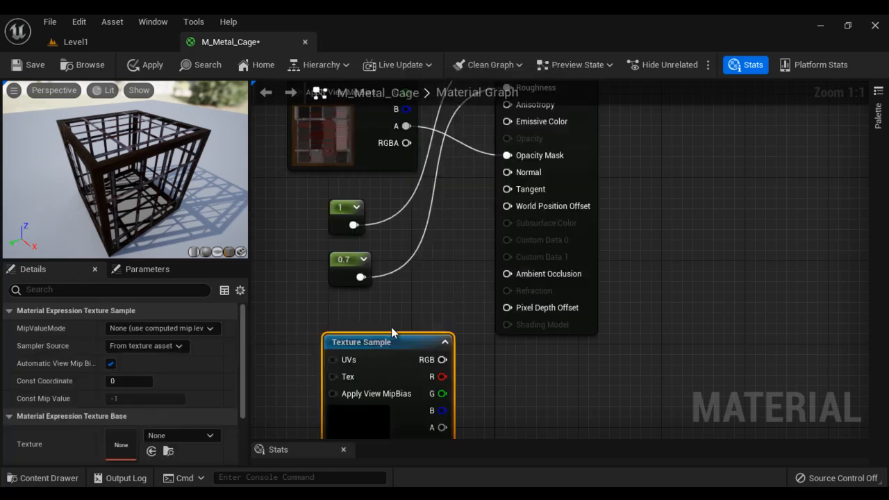
{"action": "left_click_drag", "start_coordinate": [392, 334], "coordinate": [347, 313]}
{"action": "left_click", "coordinate": [207, 437]}
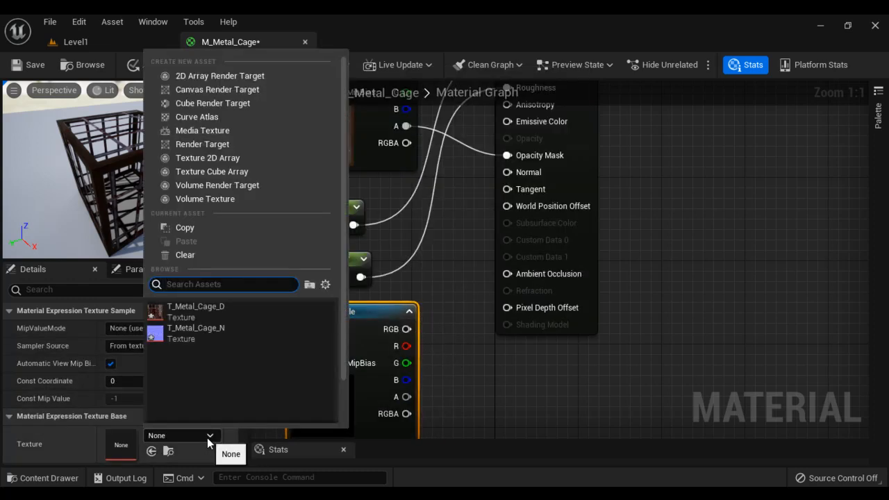
{"action": "left_click", "coordinate": [230, 334]}
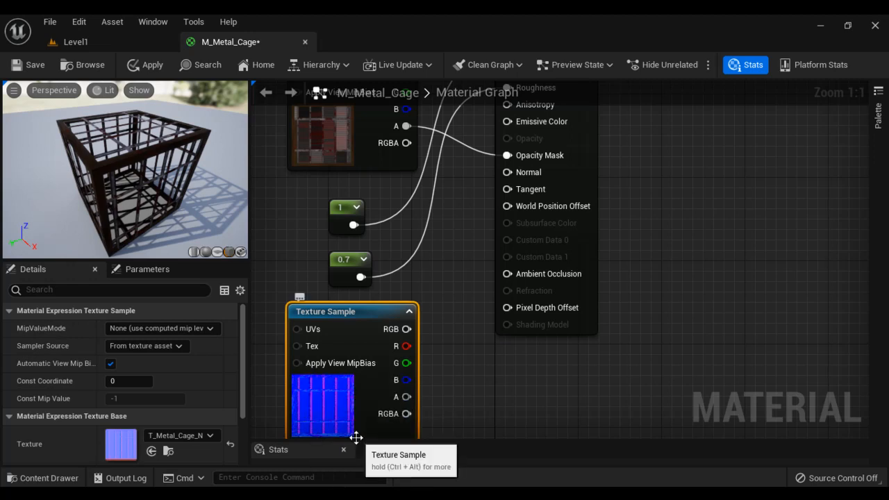
{"action": "left_click_drag", "start_coordinate": [406, 328], "coordinate": [508, 173]}
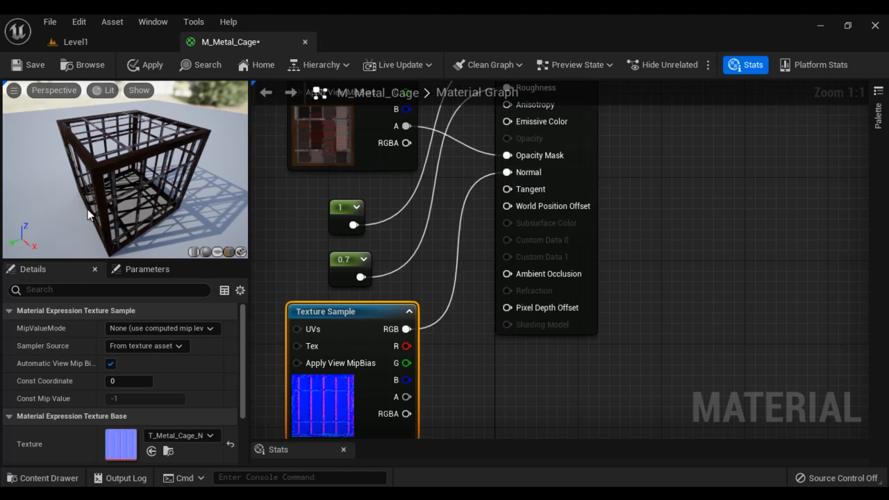
- Tidy the graph, save M_Metal_Cage, and return to the Level1 editor
{"action": "left_click_drag", "start_coordinate": [89, 210], "coordinate": [135, 211]}
{"action": "scroll", "coordinate": [92, 177], "scroll_direction": "up", "scroll_amount": 5}
{"action": "scroll", "coordinate": [138, 177], "scroll_direction": "down", "scroll_amount": 3}
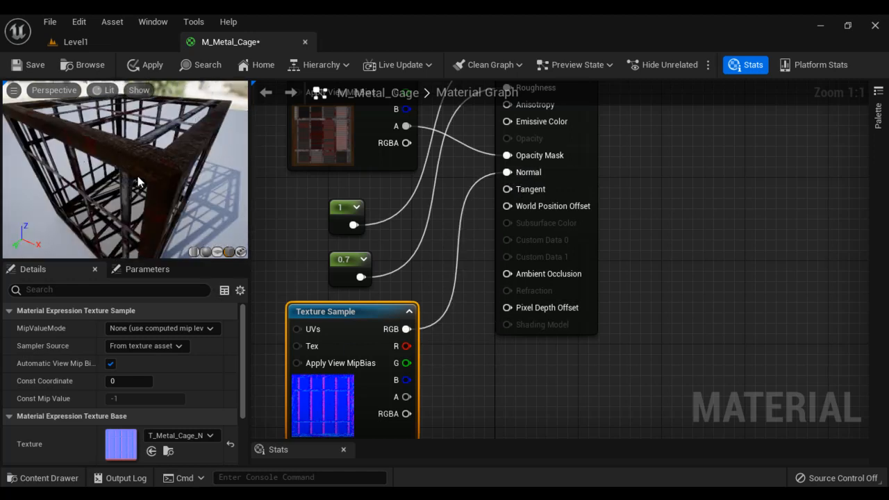
{"action": "scroll", "coordinate": [135, 166], "scroll_direction": "down", "scroll_amount": 2}
{"action": "scroll", "coordinate": [639, 288], "scroll_direction": "down", "scroll_amount": 3}
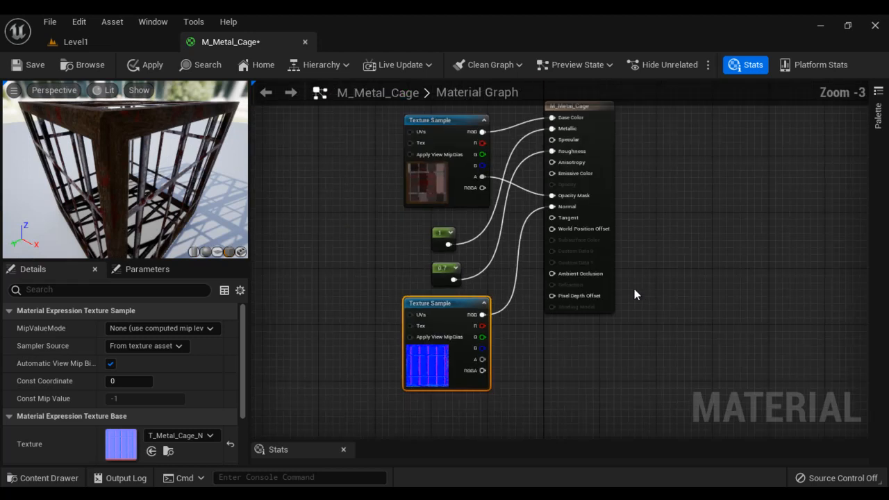
{"action": "left_click_drag", "start_coordinate": [589, 108], "coordinate": [590, 156]}
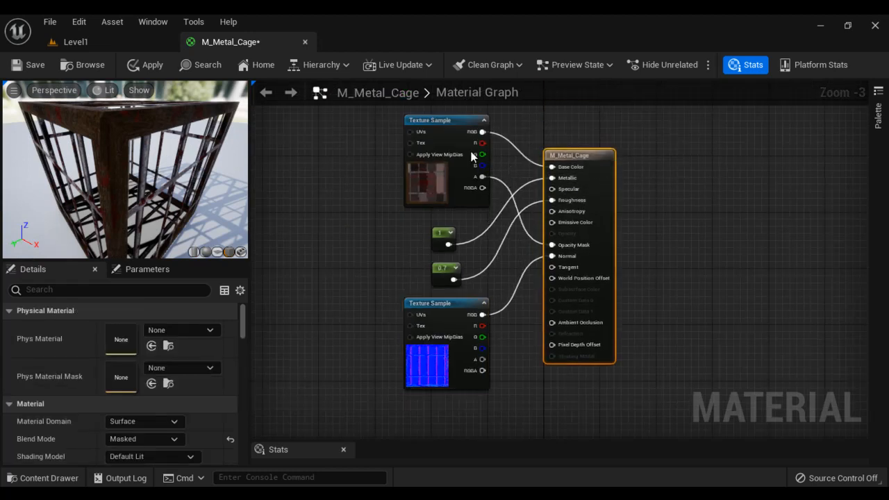
{"action": "left_click", "coordinate": [30, 66]}
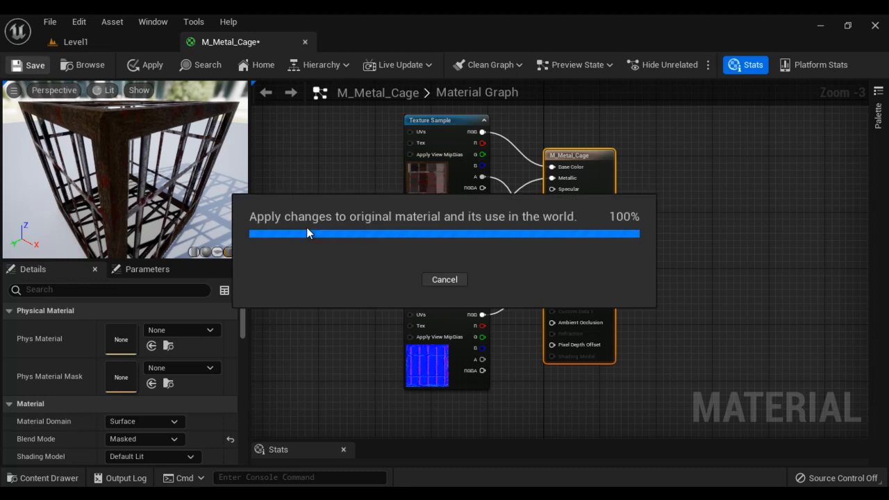
{"action": "left_click", "coordinate": [92, 43]}
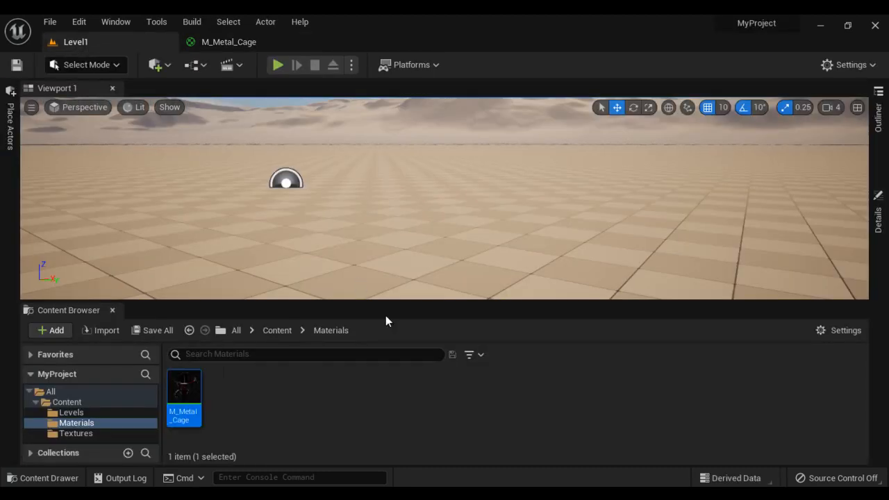
- Place a cube from Shapes into the level and raise it slightly
{"action": "left_click", "coordinate": [10, 132]}
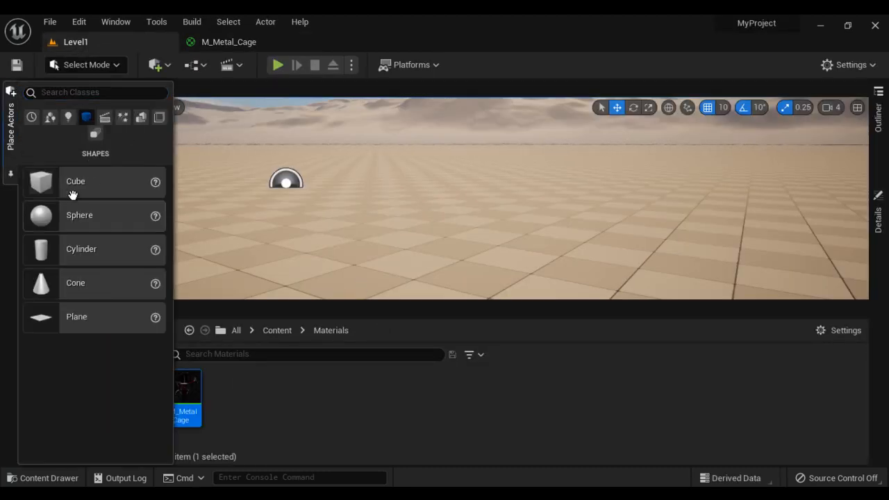
{"action": "left_click_drag", "start_coordinate": [72, 194], "coordinate": [391, 227]}
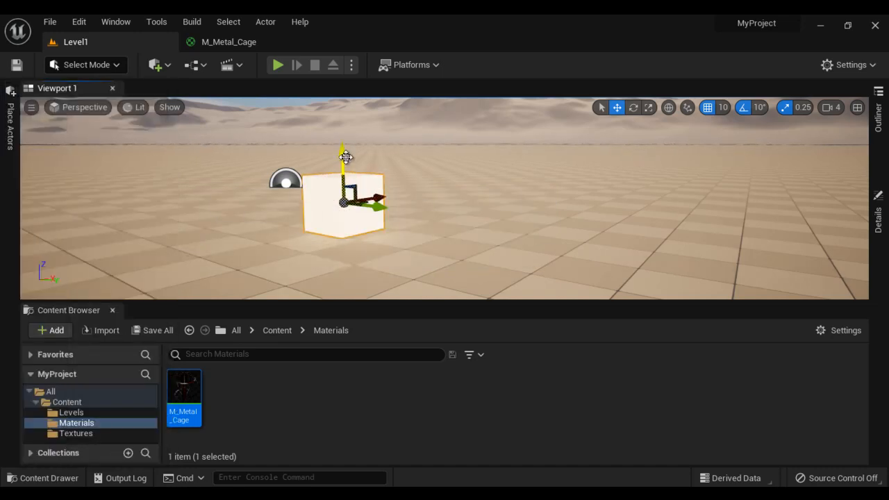
{"action": "left_click_drag", "start_coordinate": [346, 158], "coordinate": [346, 152]}
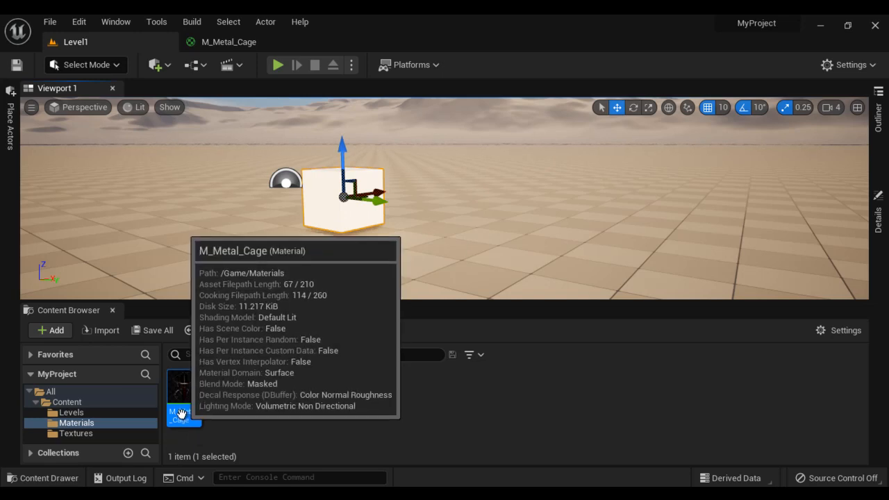
- Apply the M_Metal_Cage material to the cube and view the resulting cage
{"action": "left_click_drag", "start_coordinate": [182, 414], "coordinate": [326, 205]}
{"action": "left_click", "coordinate": [382, 244]}
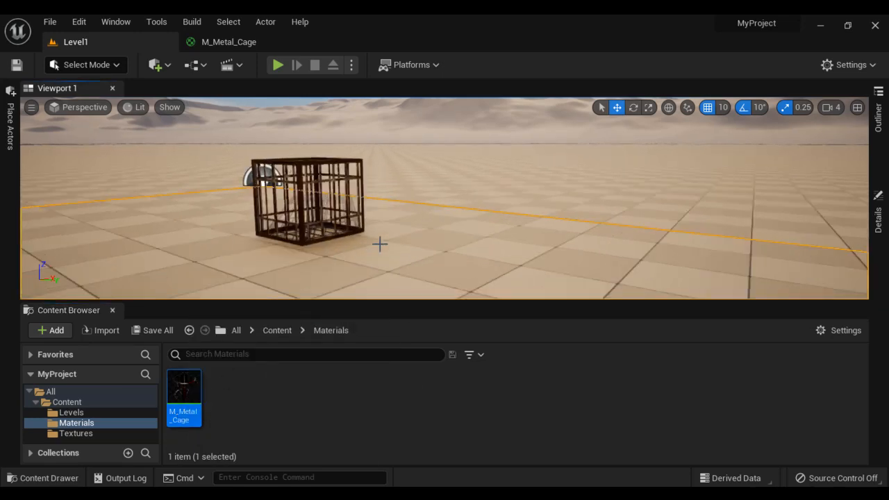
{"action": "scroll", "coordinate": [380, 243], "scroll_direction": "up", "scroll_amount": 3}
{"action": "mouse_move", "coordinate": [281, 264]}
{"action": "left_mouse_down", "text": "alt"}
{"action": "mouse_move", "coordinate": [328, 265]}
{"action": "mouse_move", "coordinate": [289, 261]}
{"action": "left_mouse_up", "text": "alt"}
{"action": "scroll", "coordinate": [289, 261], "scroll_direction": "down", "scroll_amount": 2}
{"action": "scroll", "coordinate": [433, 238], "scroll_direction": "down", "scroll_amount": 3}
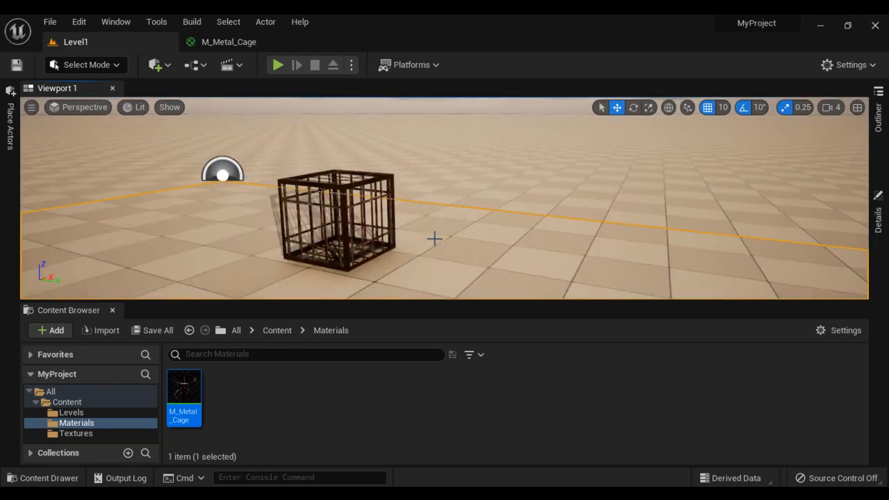
- Place a cylinder from Shapes beside the cage cube and raise it
{"action": "left_click", "coordinate": [231, 43]}
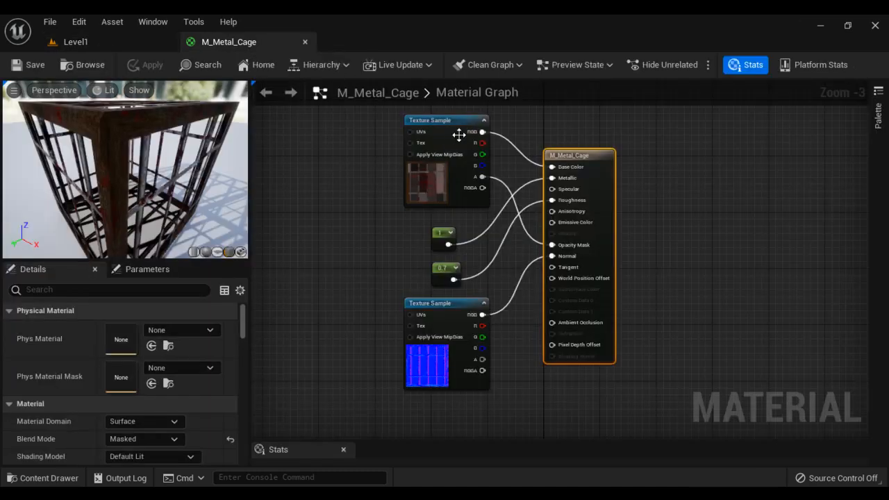
{"action": "left_click", "coordinate": [99, 42]}
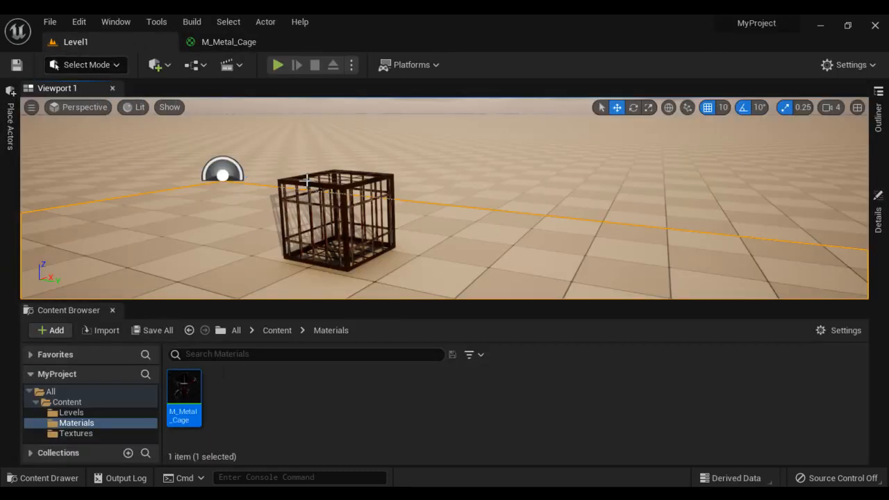
{"action": "left_click", "coordinate": [11, 132]}
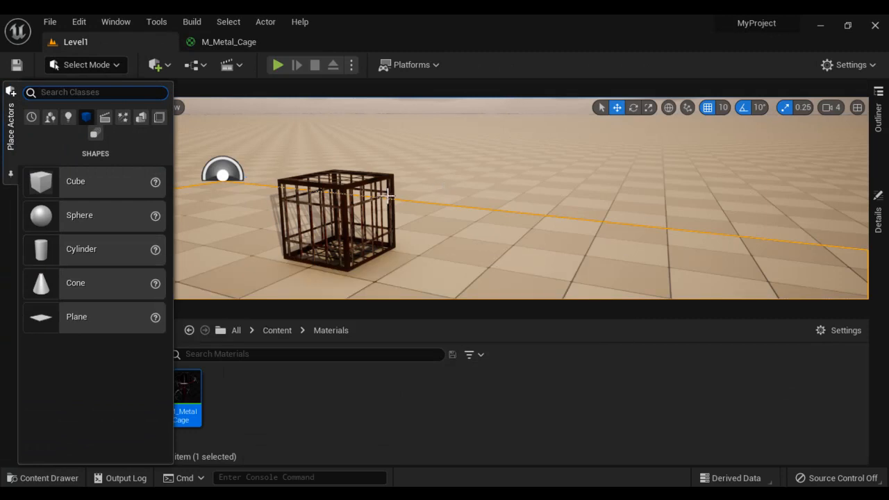
{"action": "left_click_drag", "start_coordinate": [103, 248], "coordinate": [479, 241]}
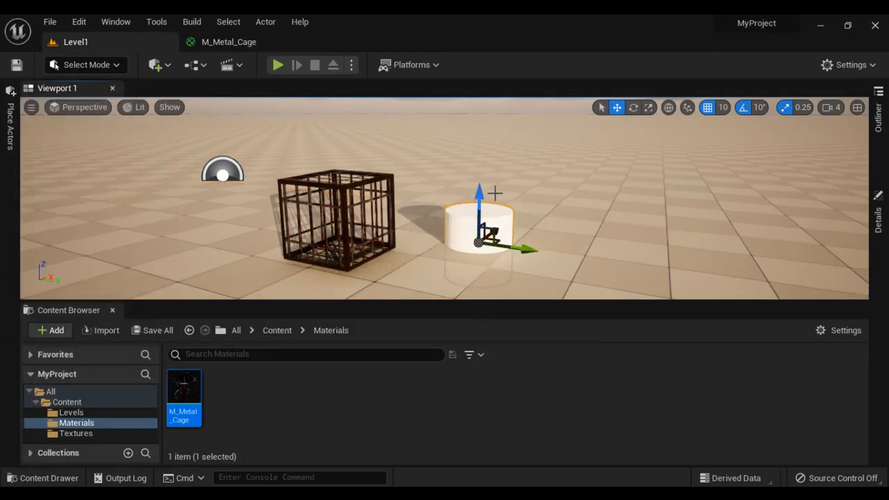
{"action": "left_click_drag", "start_coordinate": [479, 202], "coordinate": [503, 169]}
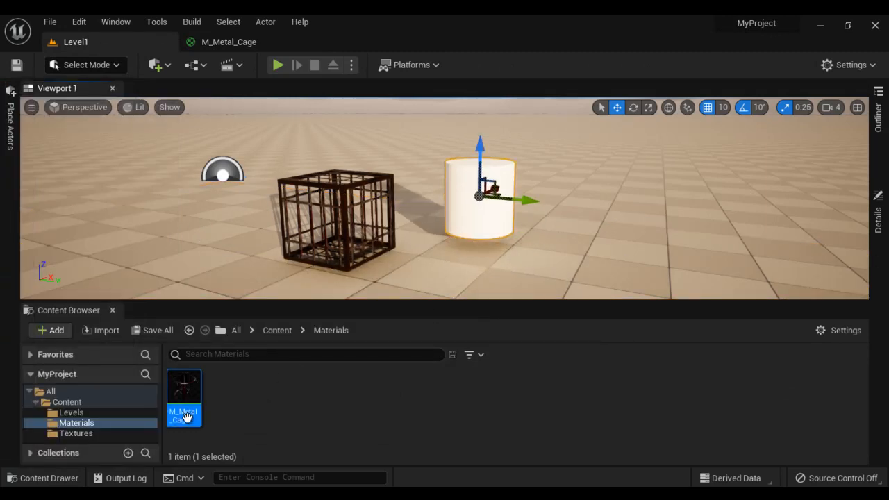
- Apply M_Metal_Cage to the cylinder and view both cages together
{"action": "left_click_drag", "start_coordinate": [185, 394], "coordinate": [470, 215]}
{"action": "left_click", "coordinate": [556, 252]}
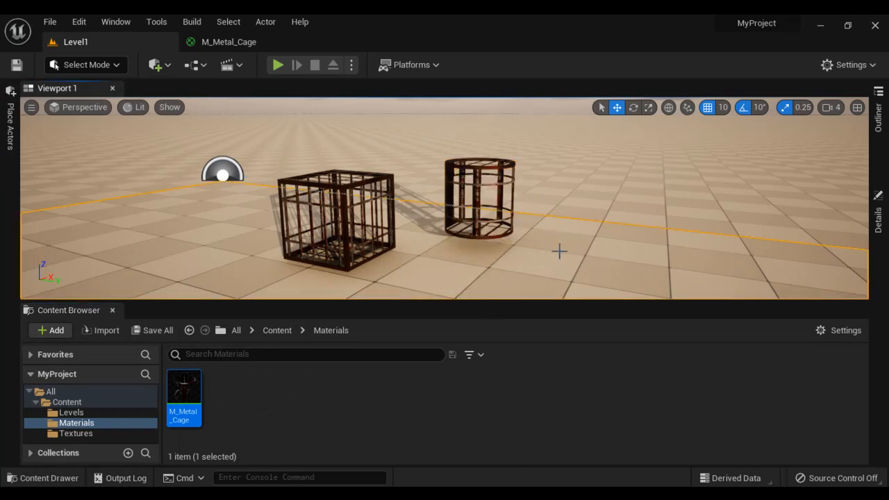
{"action": "left_click_drag", "start_coordinate": [560, 251], "coordinate": [550, 211], "text": "alt"}
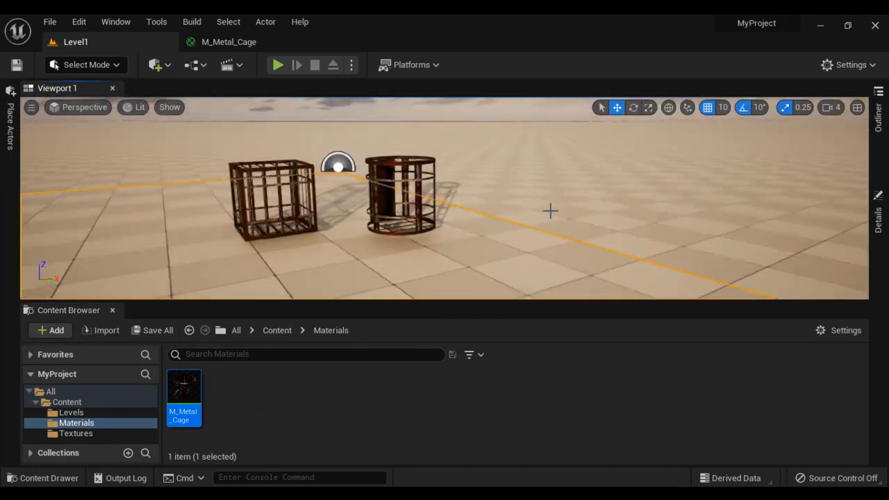
{"action": "scroll", "coordinate": [453, 198], "scroll_direction": "up", "scroll_amount": 4}
{"action": "scroll", "coordinate": [452, 198], "scroll_direction": "down", "scroll_amount": 4}
- Minimize the Unreal Editor window to reveal the Windows desktop
{"action": "left_click", "coordinate": [822, 27]}
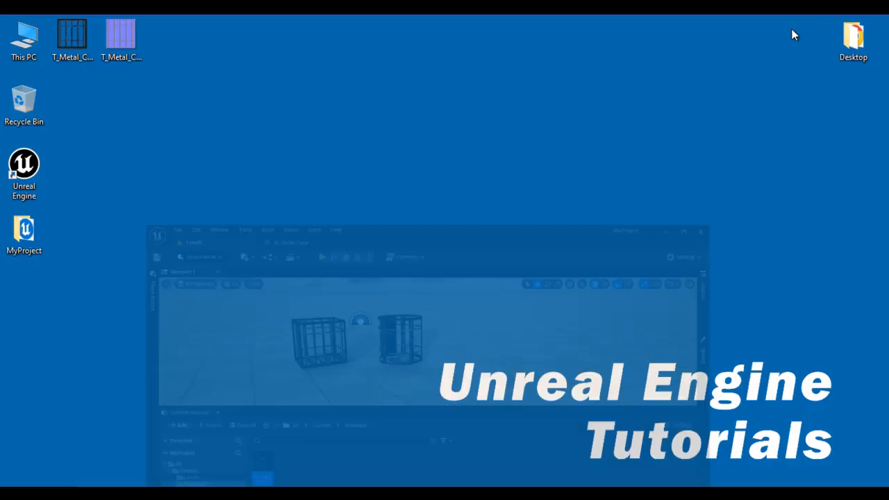